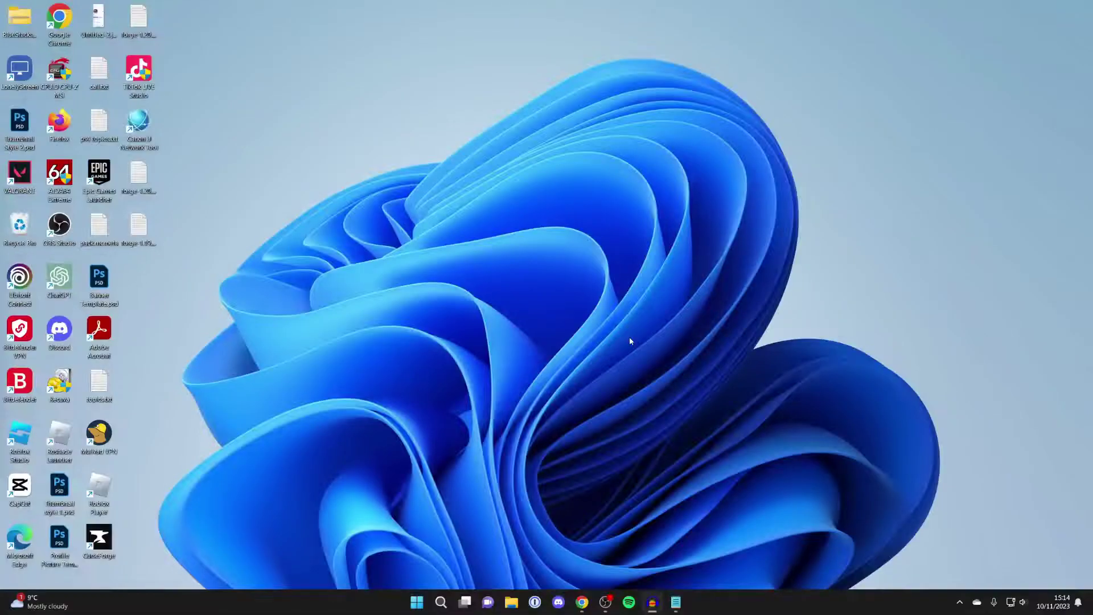
- Search Google for 'forge' and open the Minecraft Forge 1.20.1 downloads result
click(582, 602)
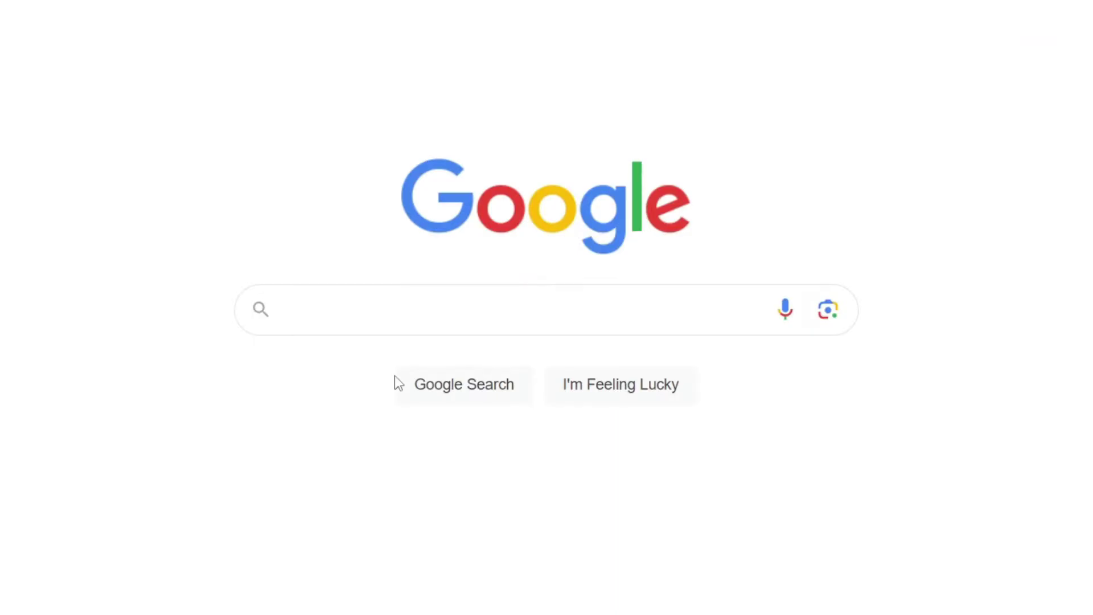
text(forge)
key(Return)
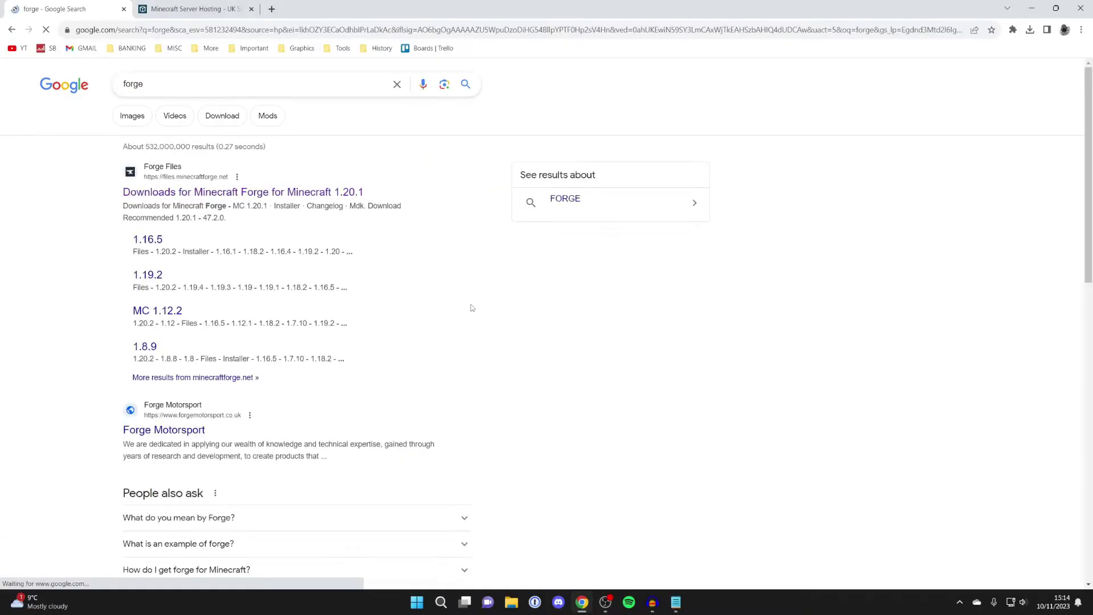
click(192, 198)
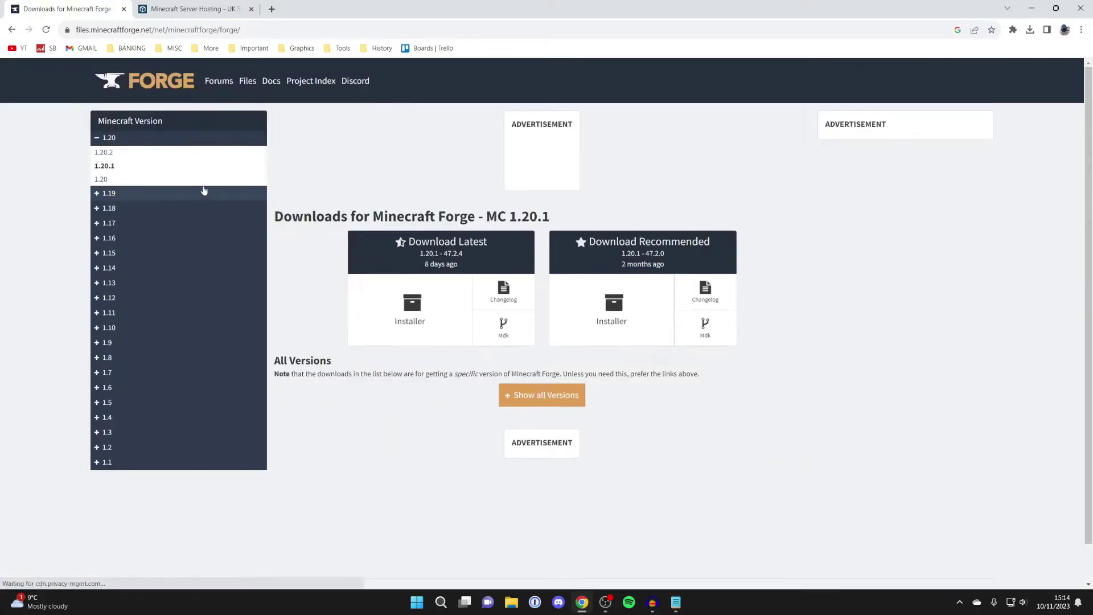
- Look over the Apex Hosting Minecraft Server Hosting features, then return to the Forge downloads page
click(197, 9)
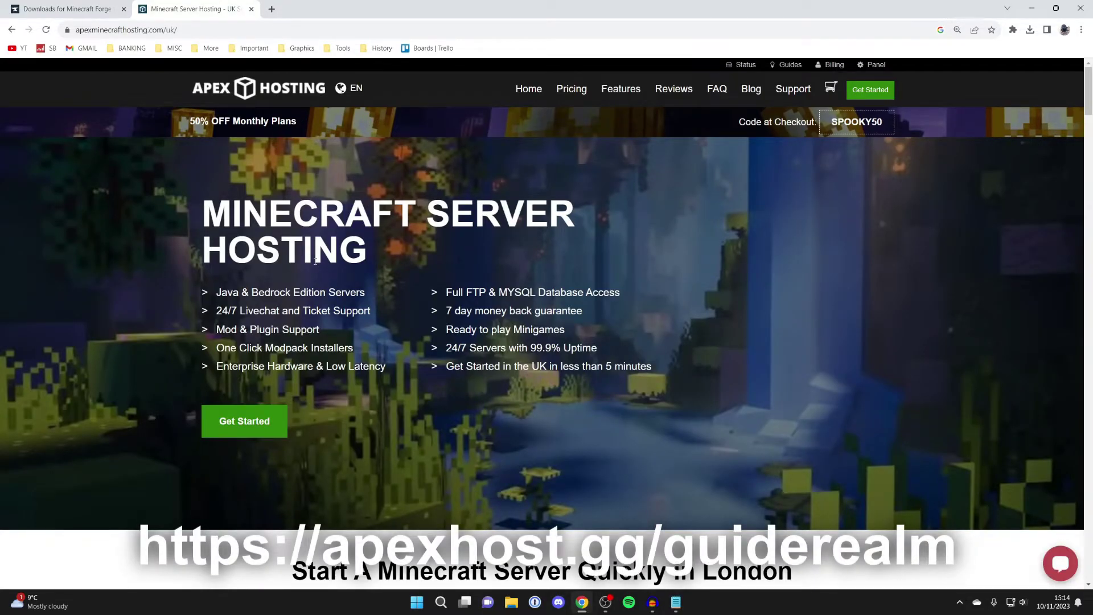
scroll(349, 365, down, 8)
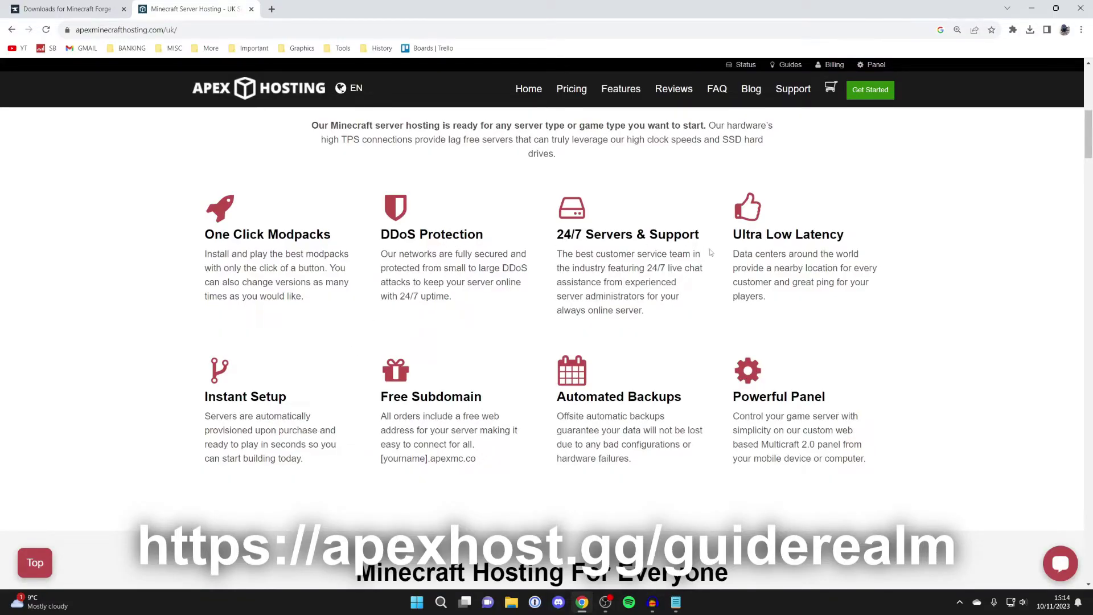
scroll(663, 350, up, 7)
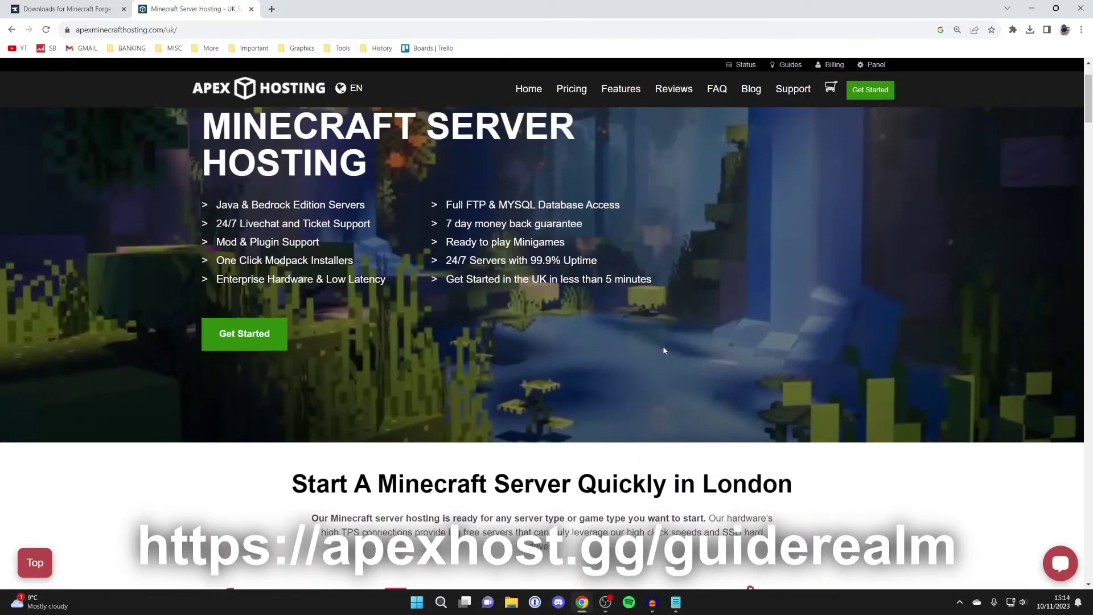
scroll(627, 342, up, 2)
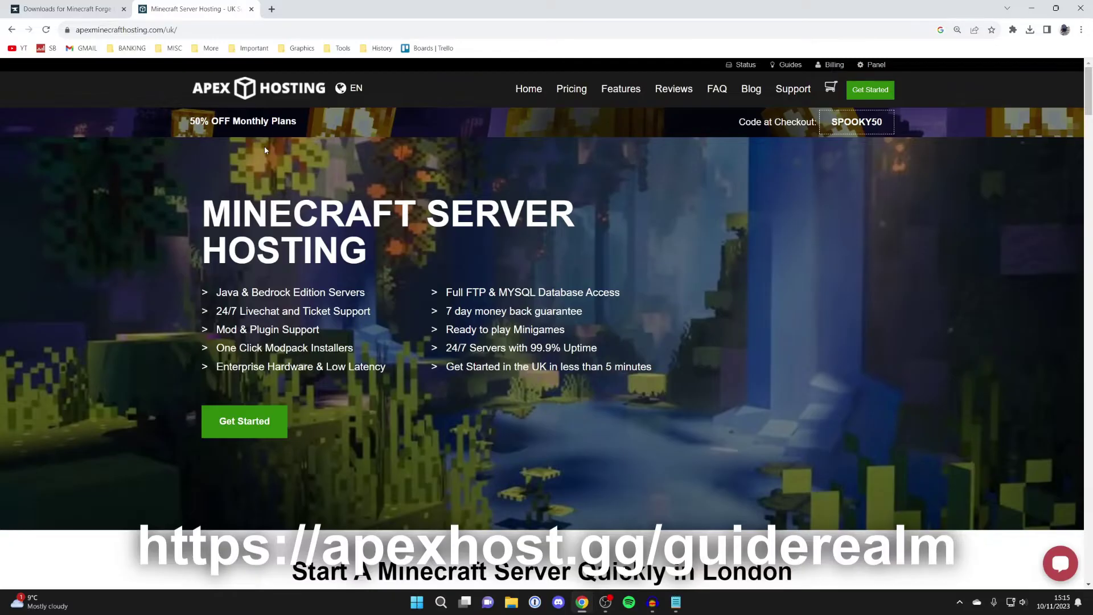
click(120, 9)
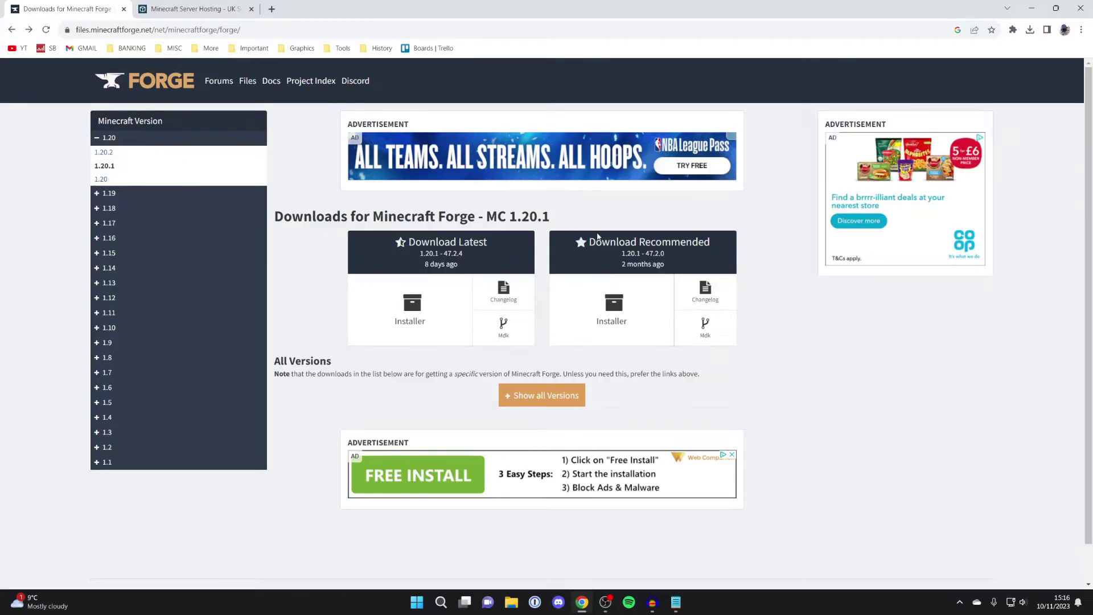
- Download the Recommended 47.2.0 installer, skipping the adfoc.us ad to get forge-1.20.1-47.2.0-installer.jar
click(604, 307)
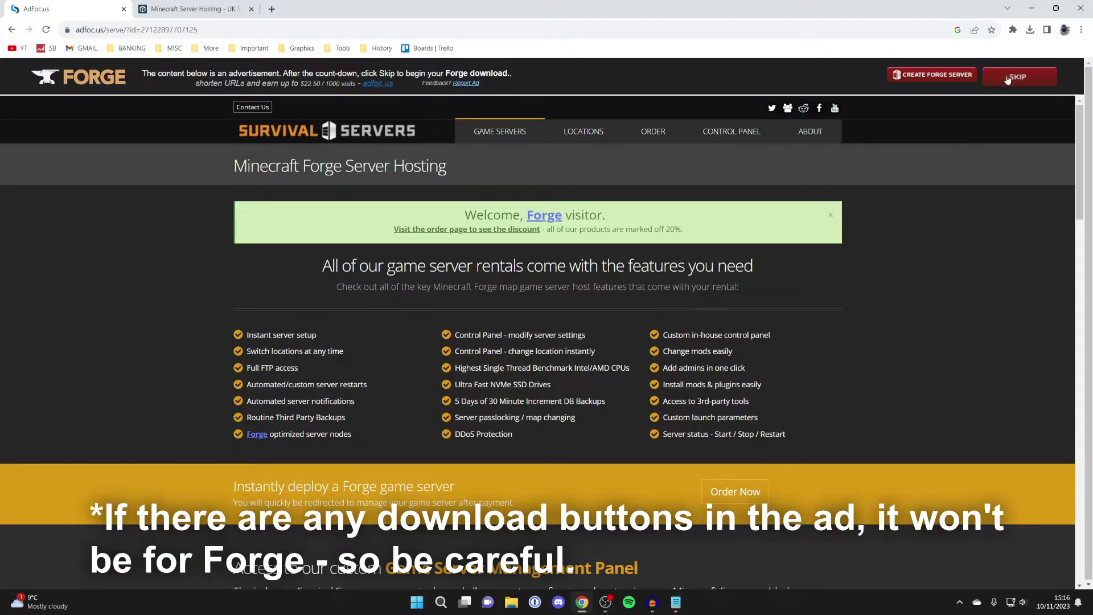
click(1018, 84)
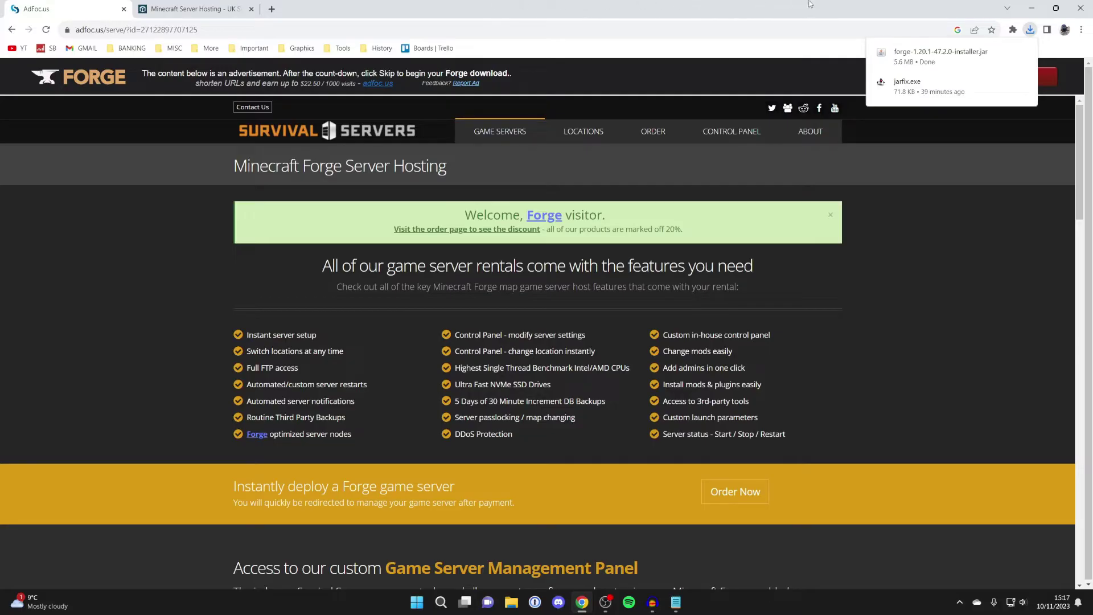
- Minimise Chrome and drag forge-1.20.1-47.2.0-installer.jar from Downloads onto the desktop
click(1038, 6)
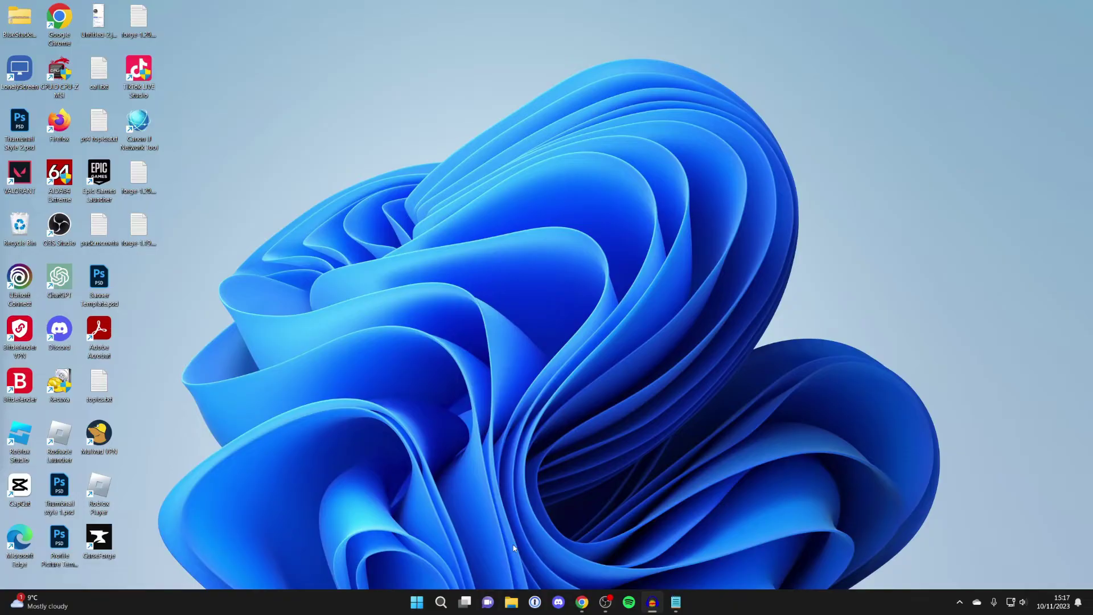
click(511, 601)
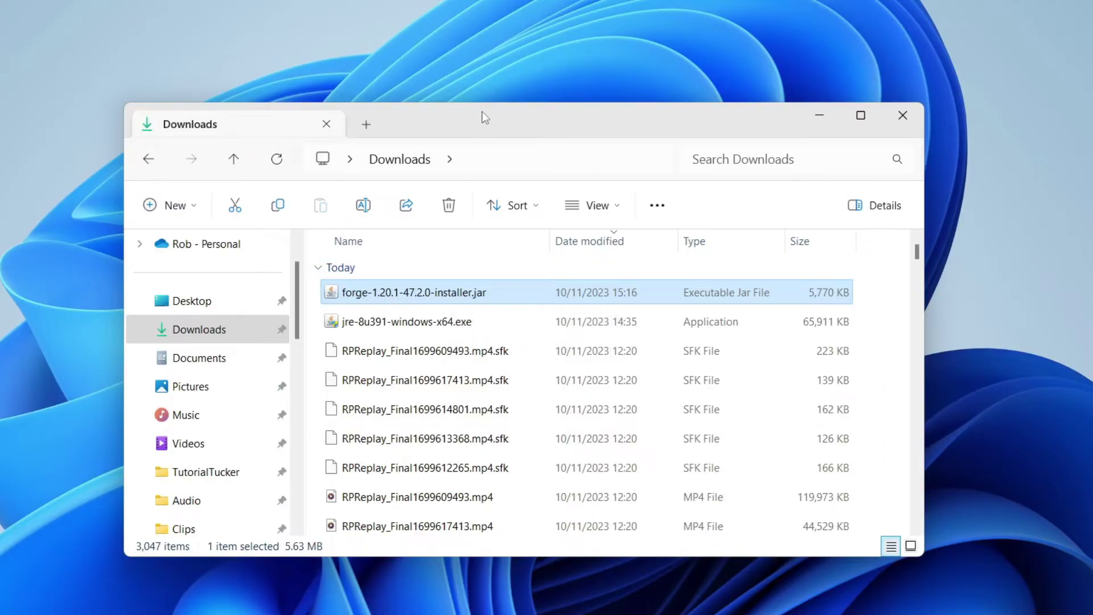
drag(442, 293, 14, 325)
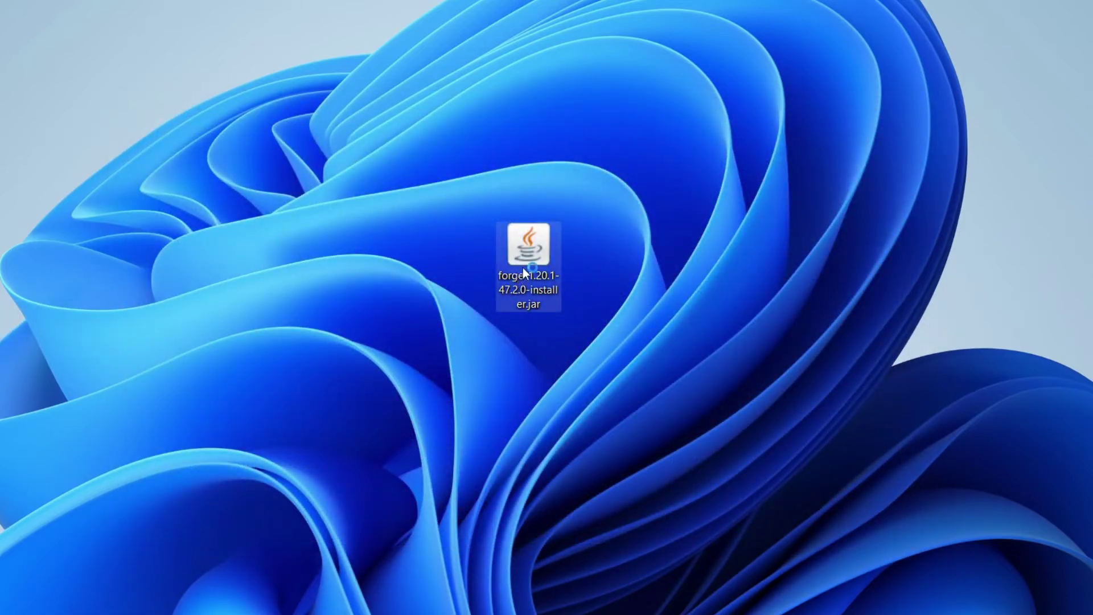
double_click(524, 273)
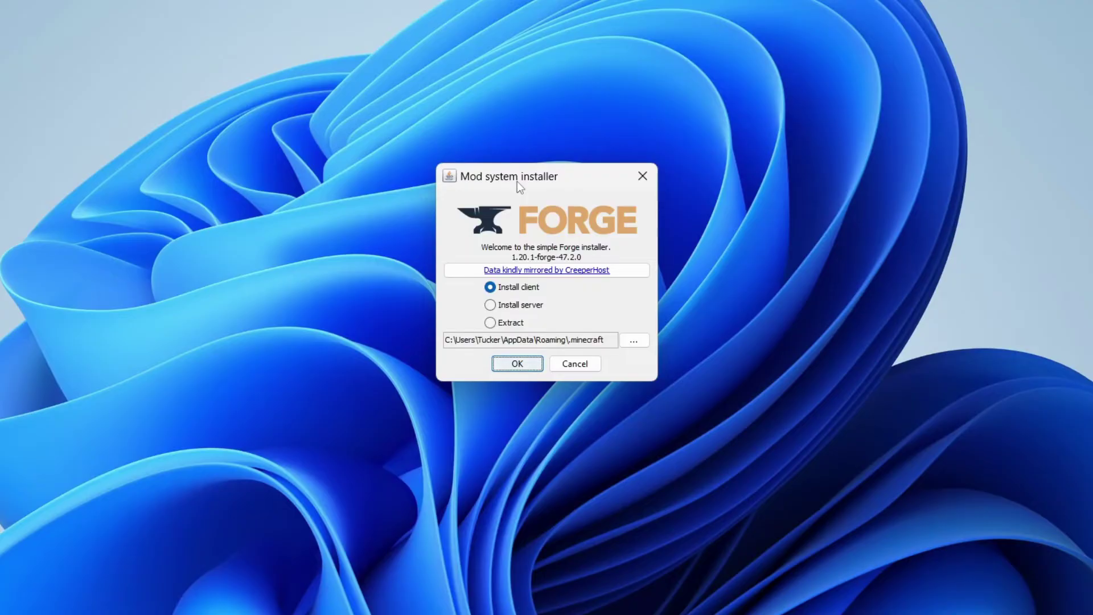
click(642, 176)
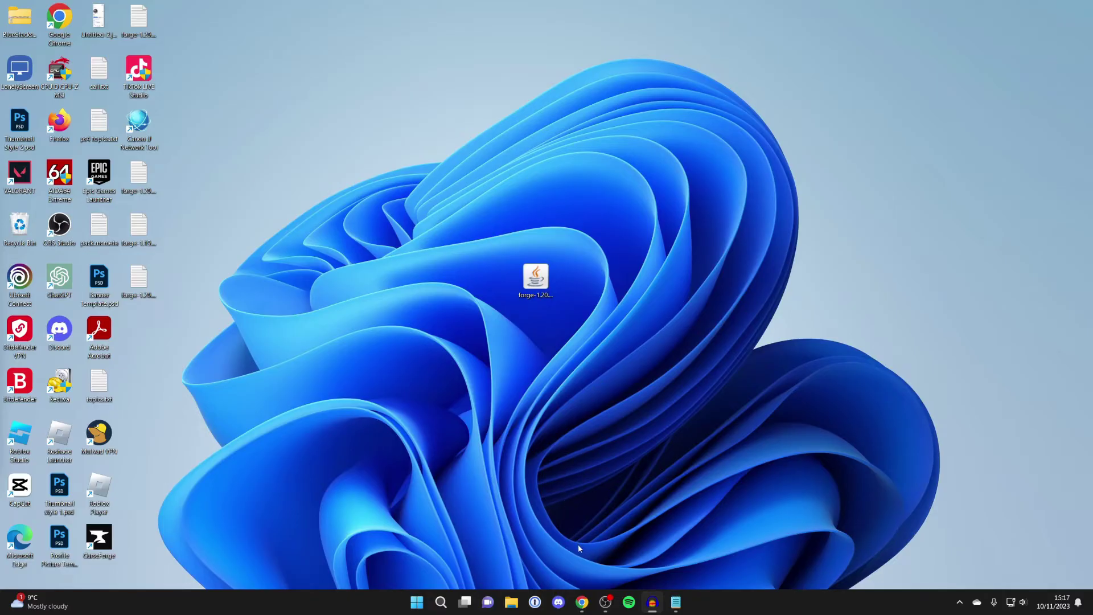
click(584, 599)
text(java)
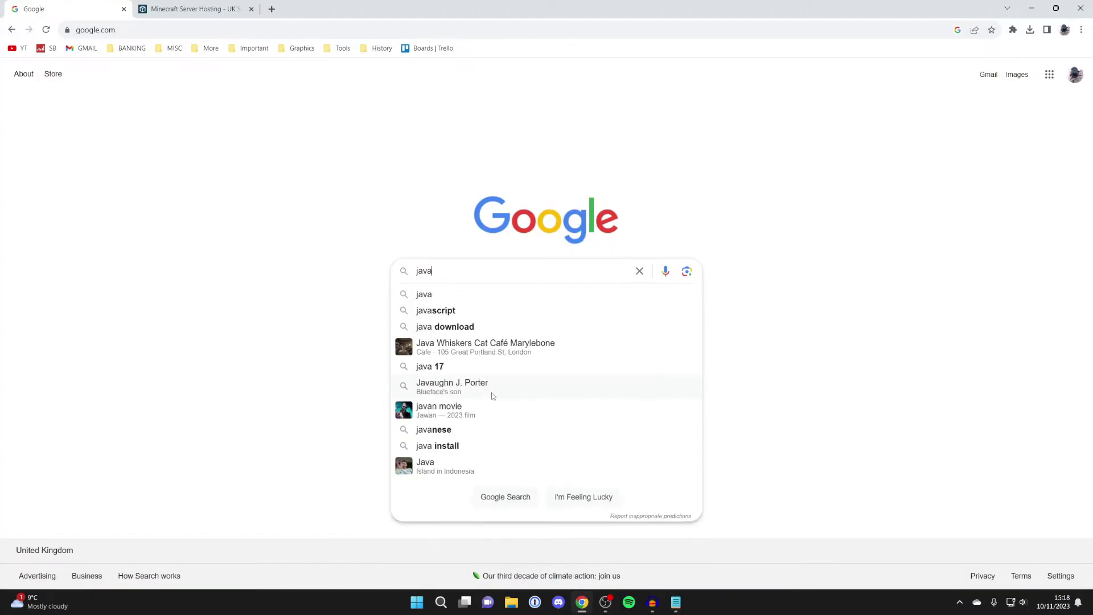
key(Return)
click(139, 240)
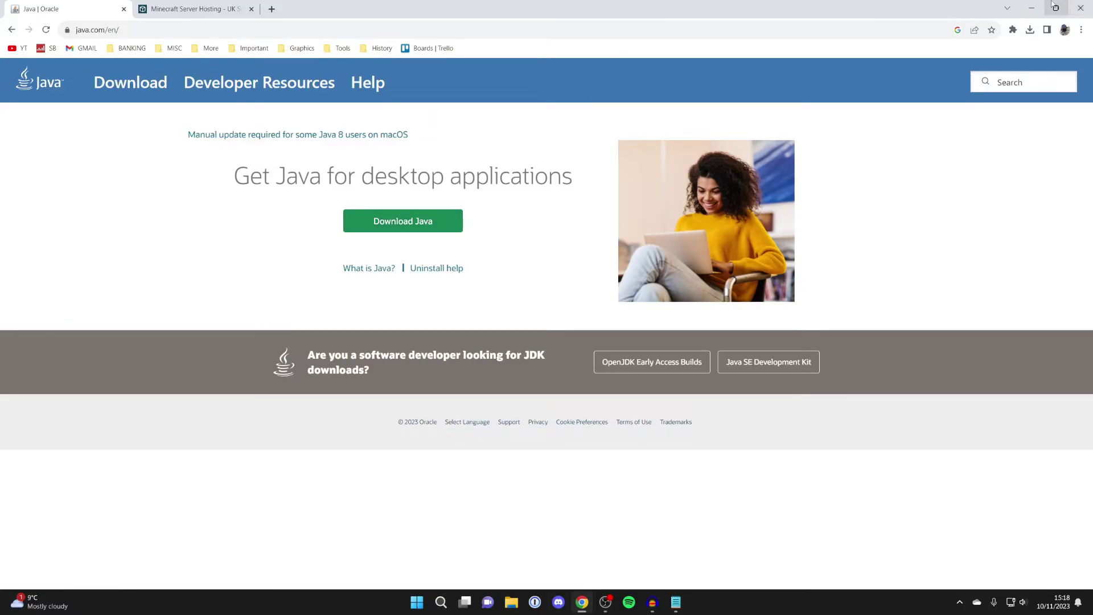
click(1031, 8)
- Set .jar files to always open with Java(TM) Platform SE binary, then close the Forge installer
double_click(529, 288)
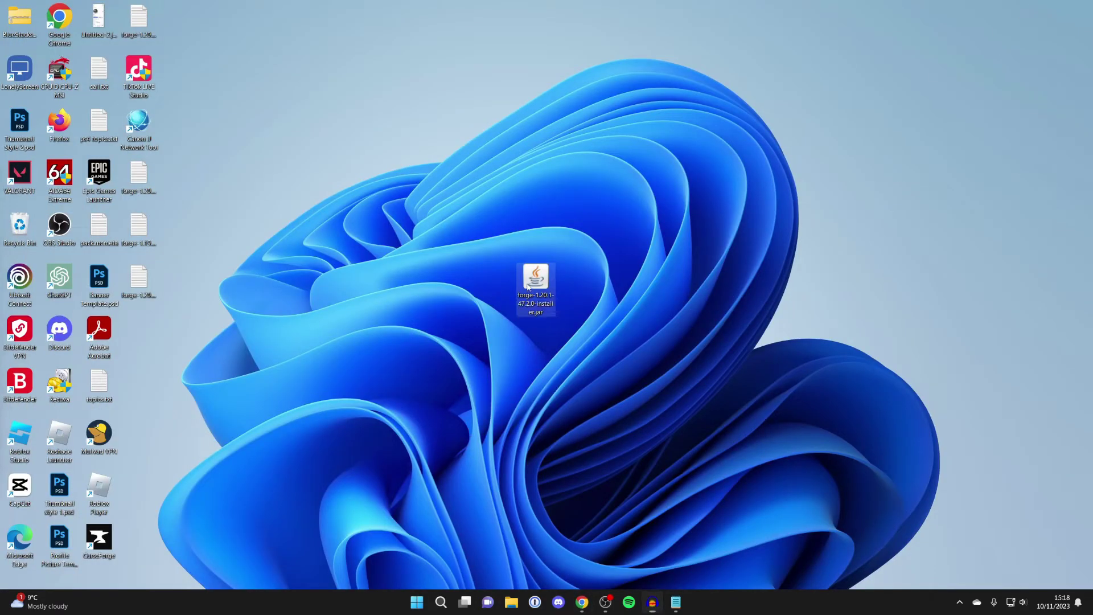
right_click(524, 278)
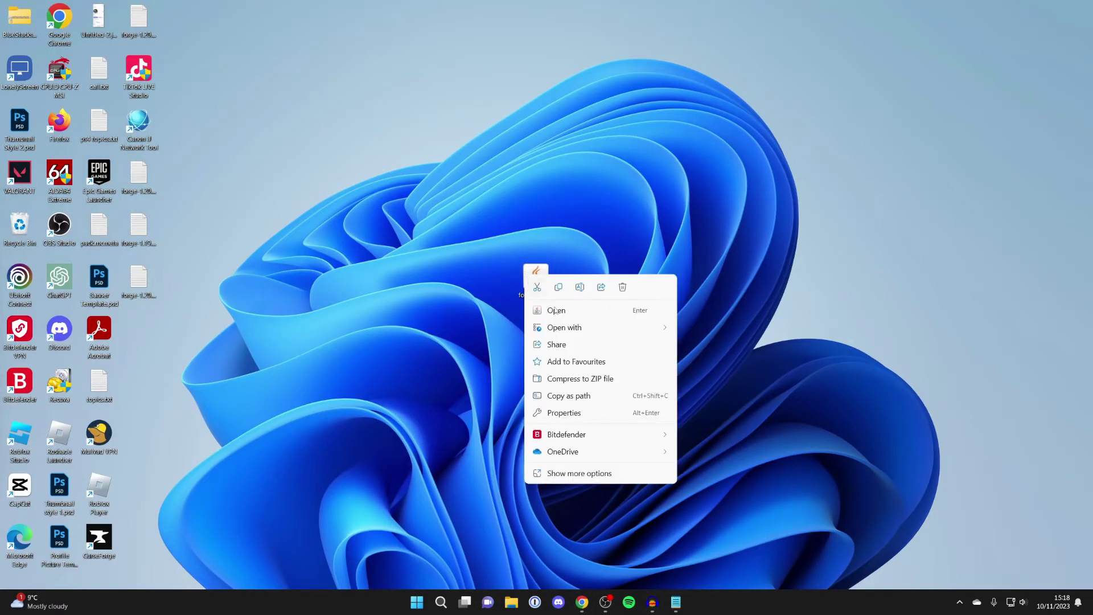
mouse_move(560, 329)
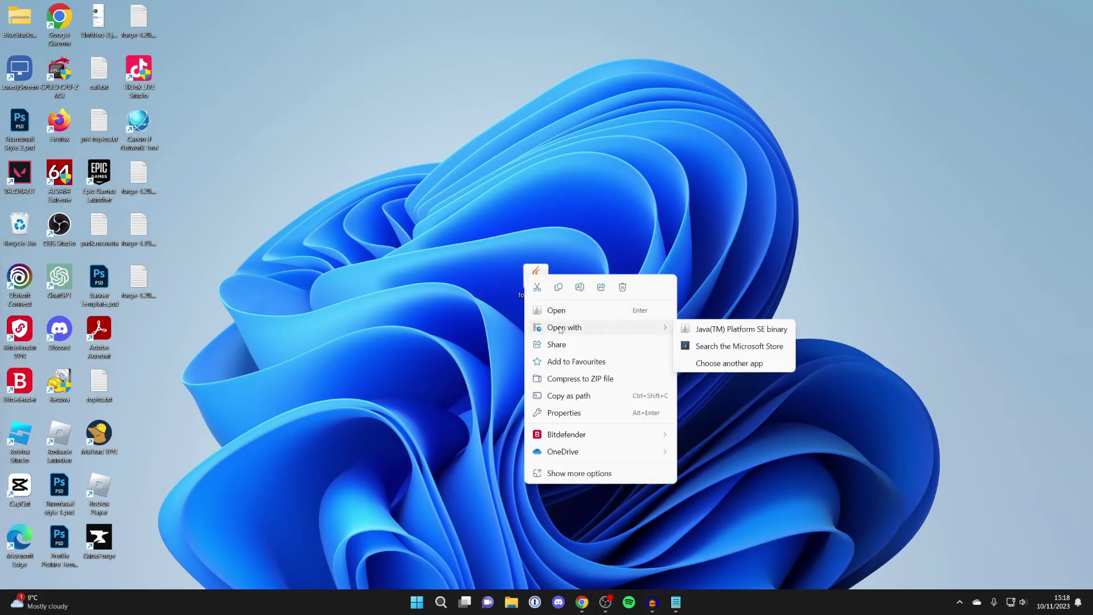
click(737, 363)
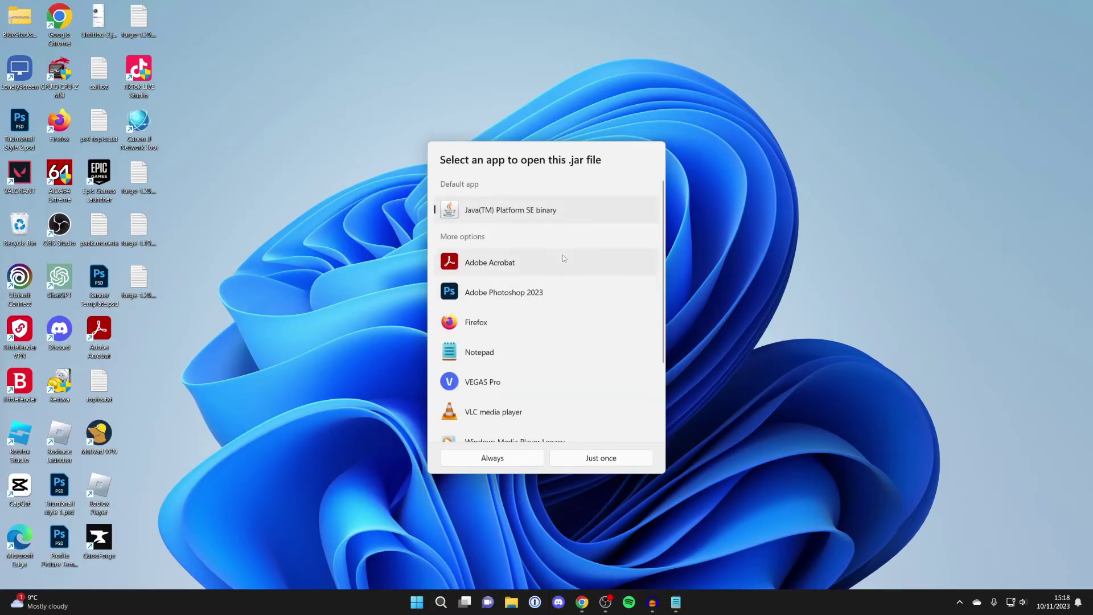
scroll(562, 255, down, 3)
scroll(535, 236, up, 3)
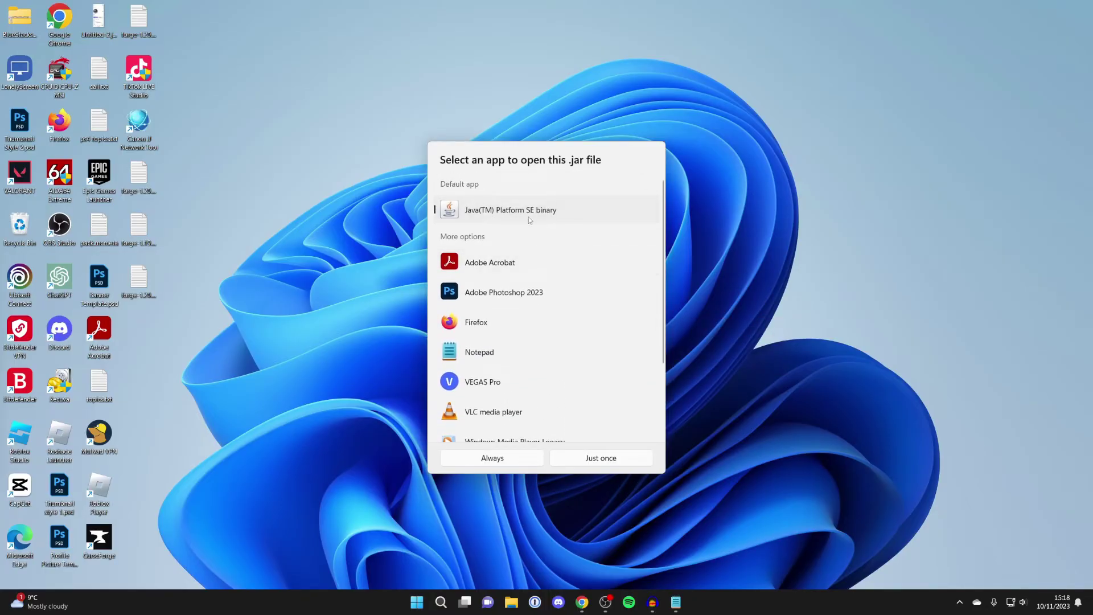
scroll(551, 273, down, 3)
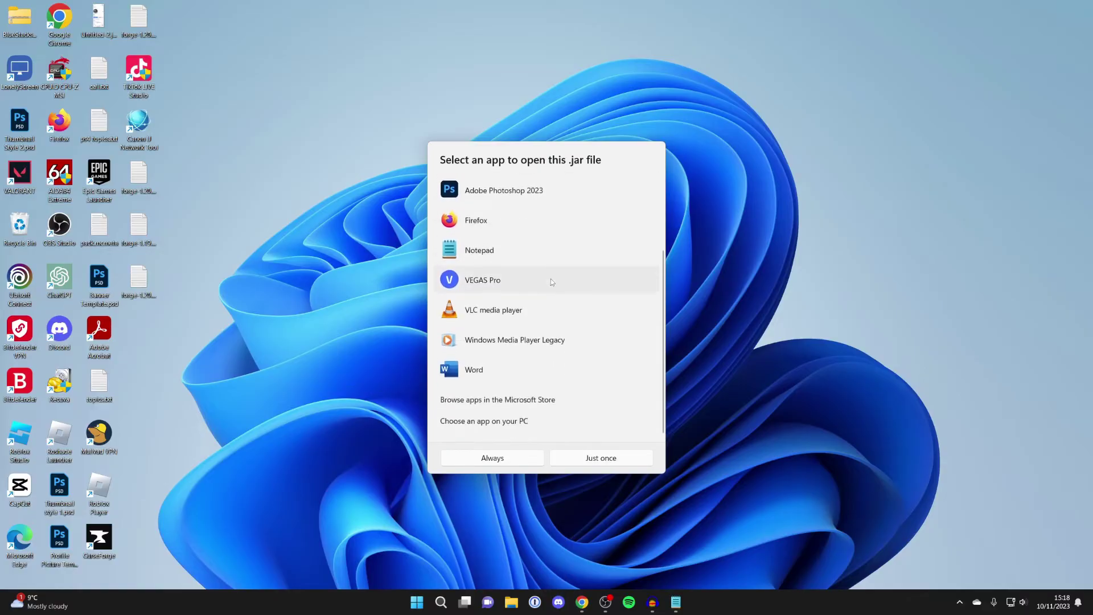
click(488, 458)
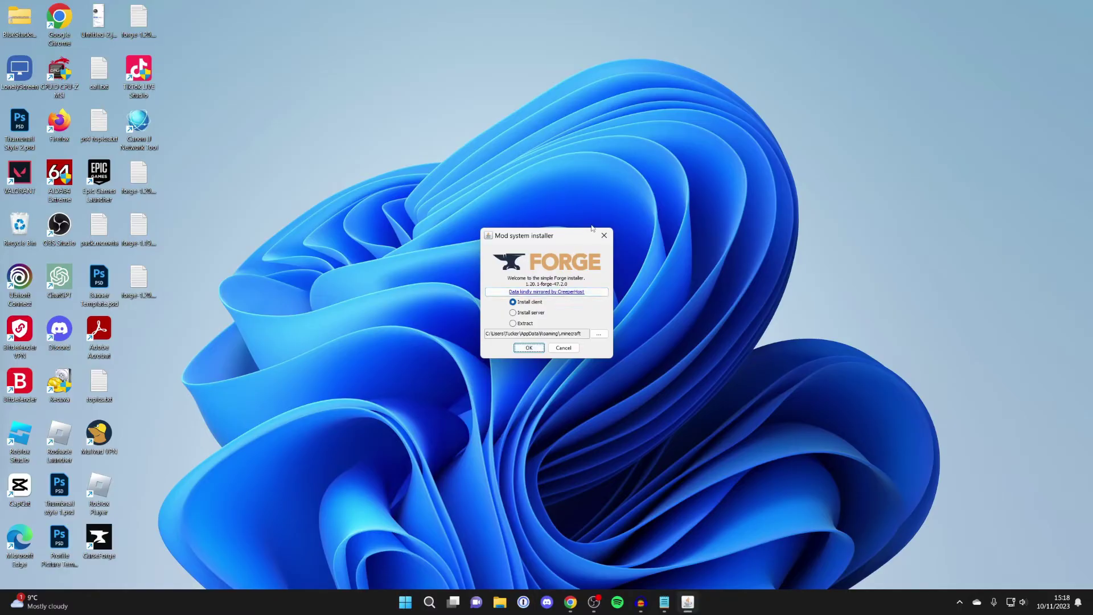
click(605, 235)
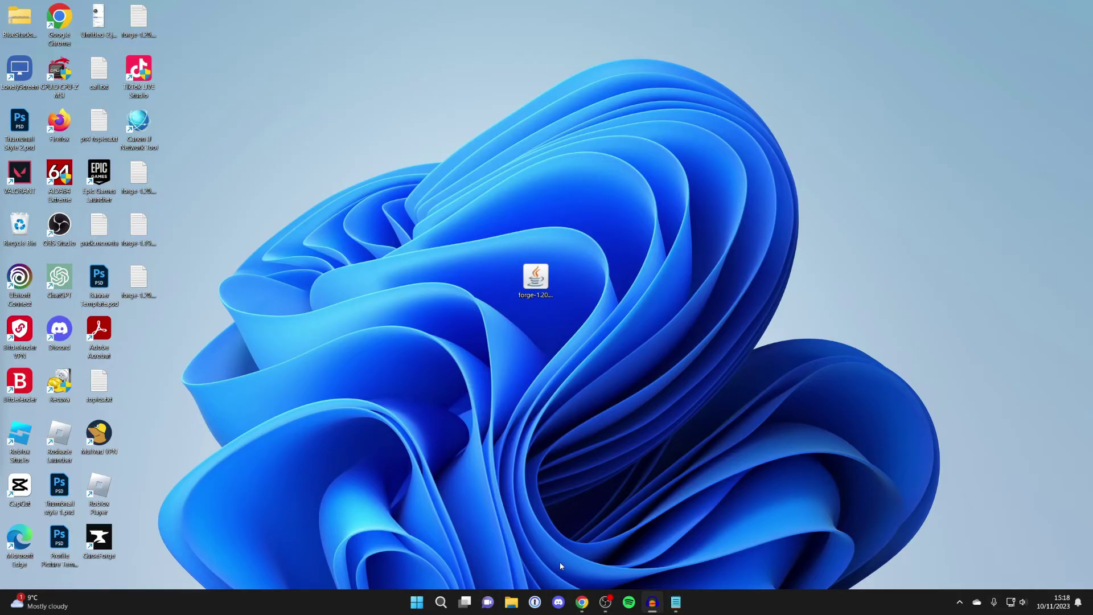
- Search Google for jarfix and open the Jarfix home page on loeffelmann.net
click(582, 602)
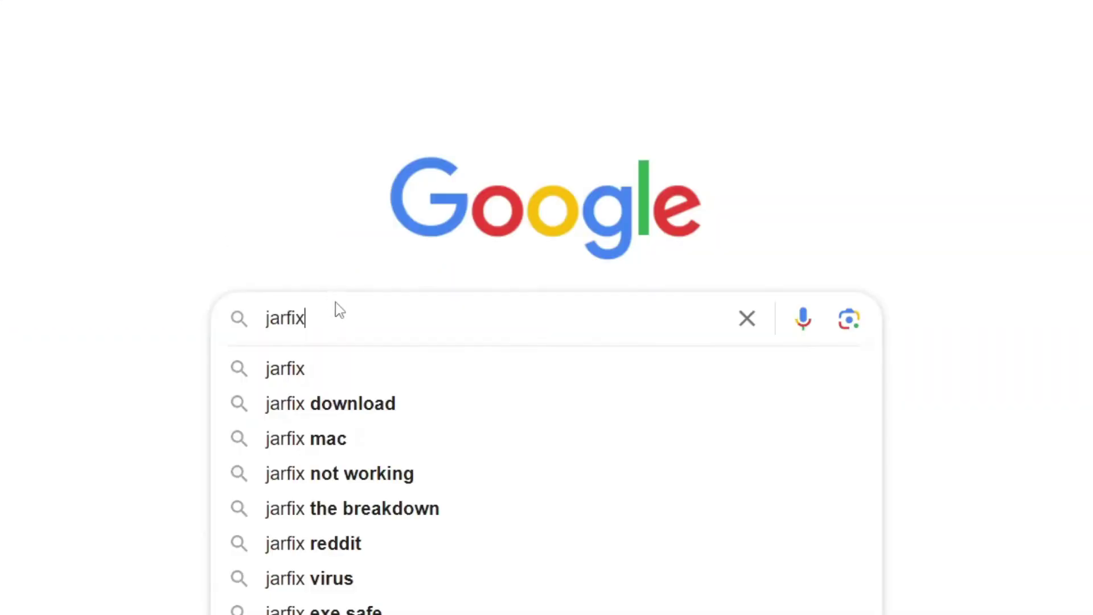
drag(334, 310, 193, 319)
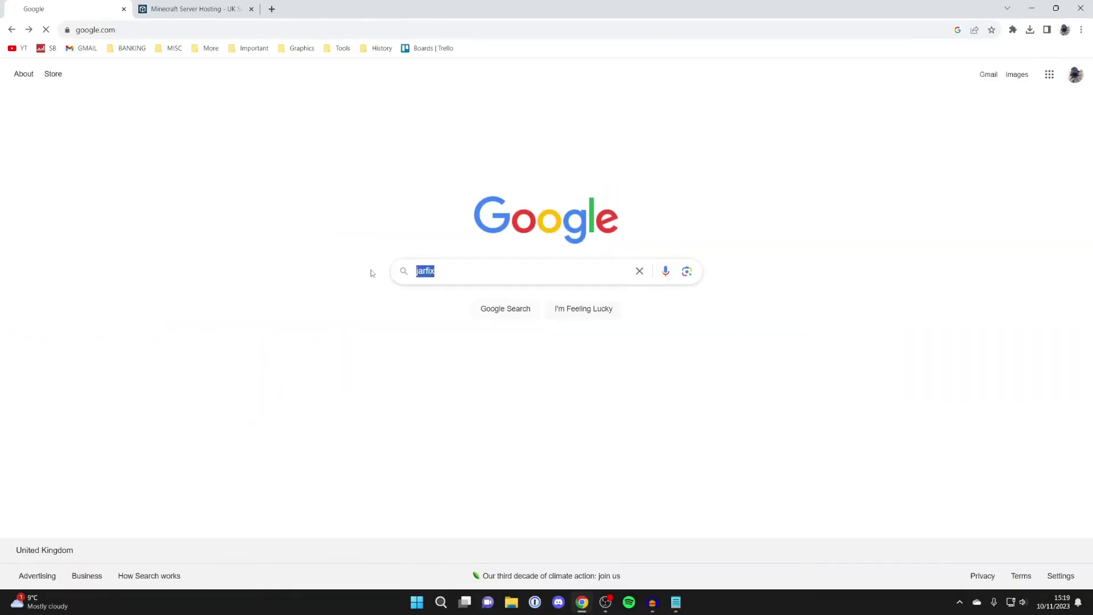
key(Return)
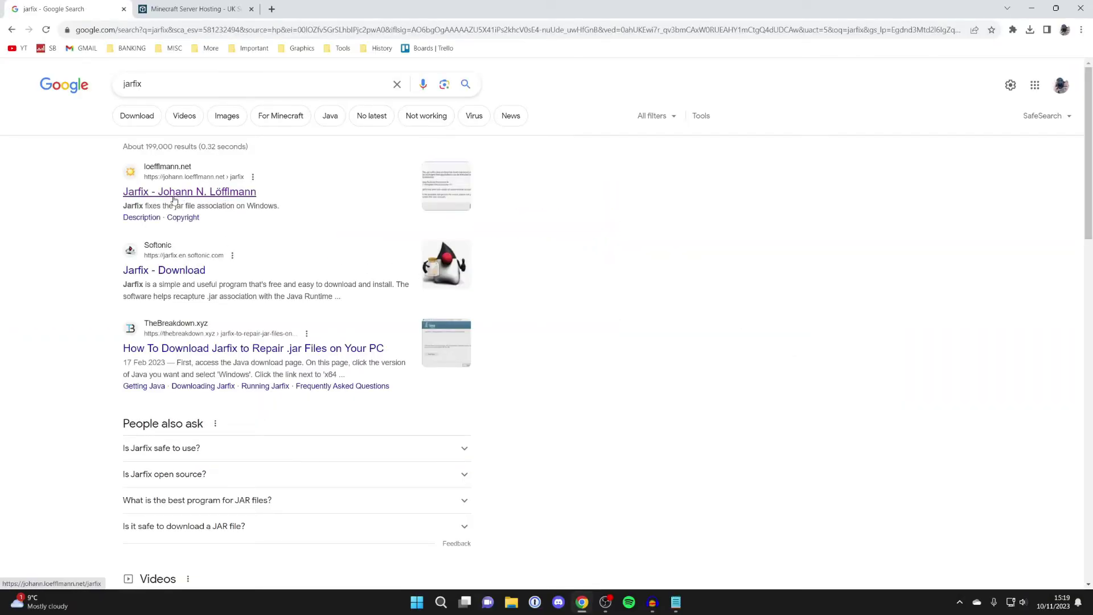
click(174, 194)
- Download and run jarfix.exe, then dismiss its success message
scroll(222, 205, down, 1)
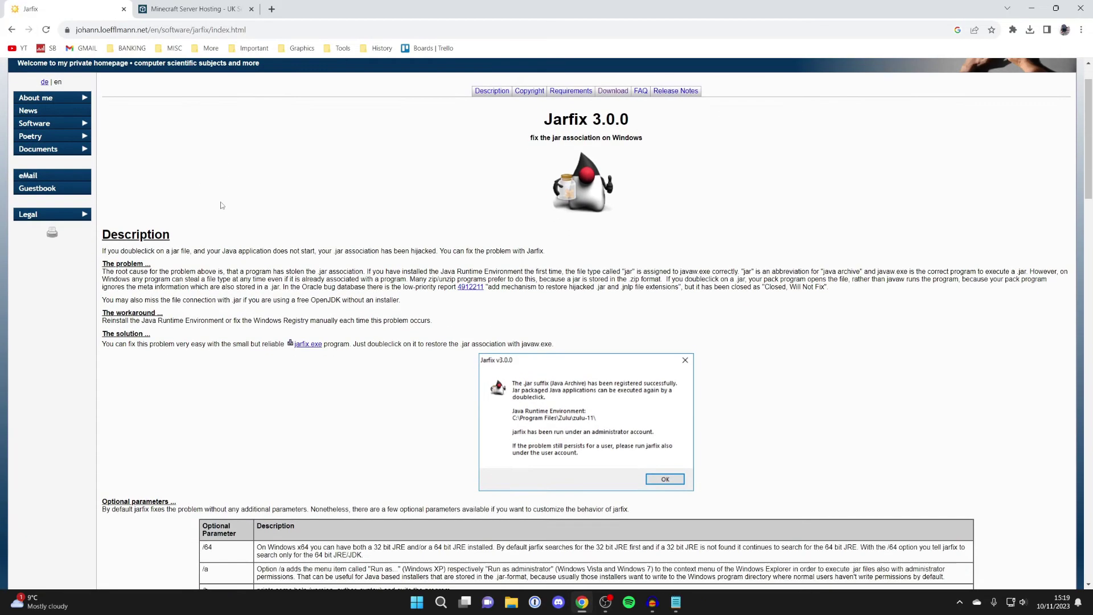
click(308, 344)
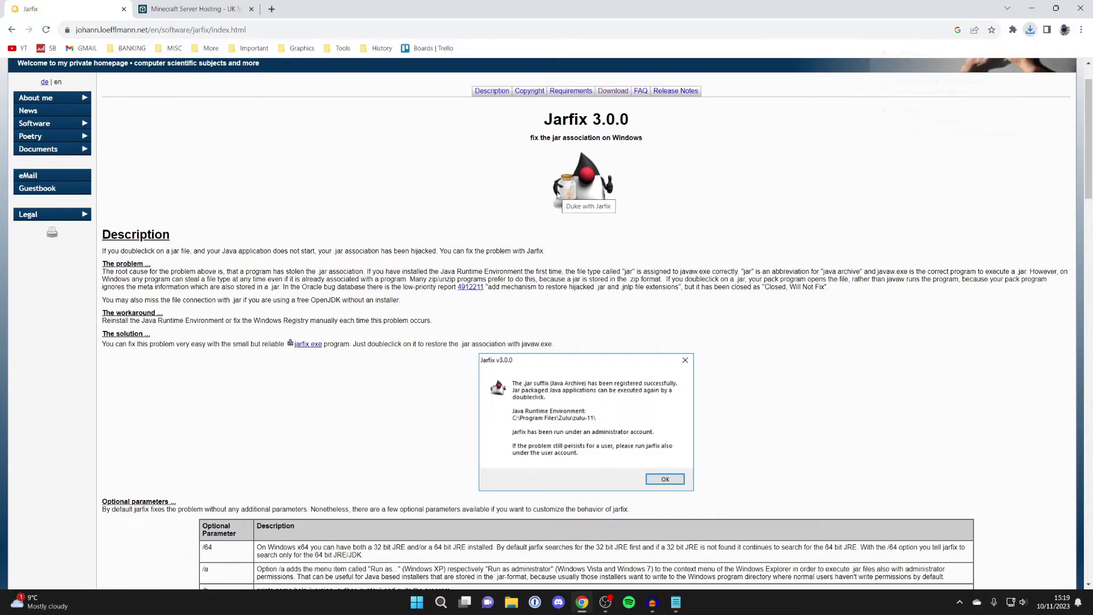
click(1052, 7)
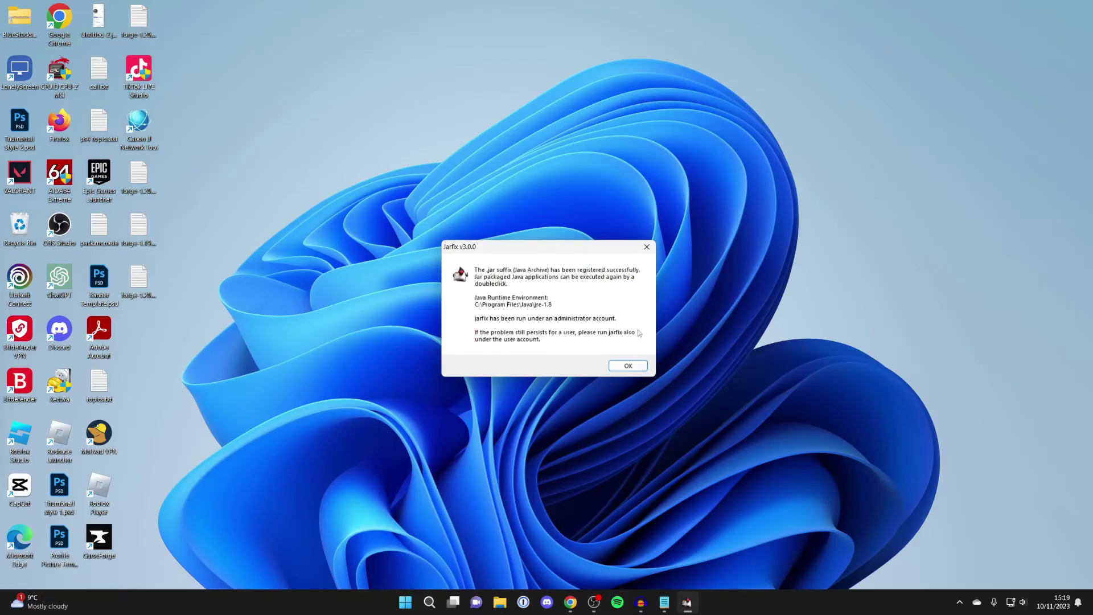
click(628, 365)
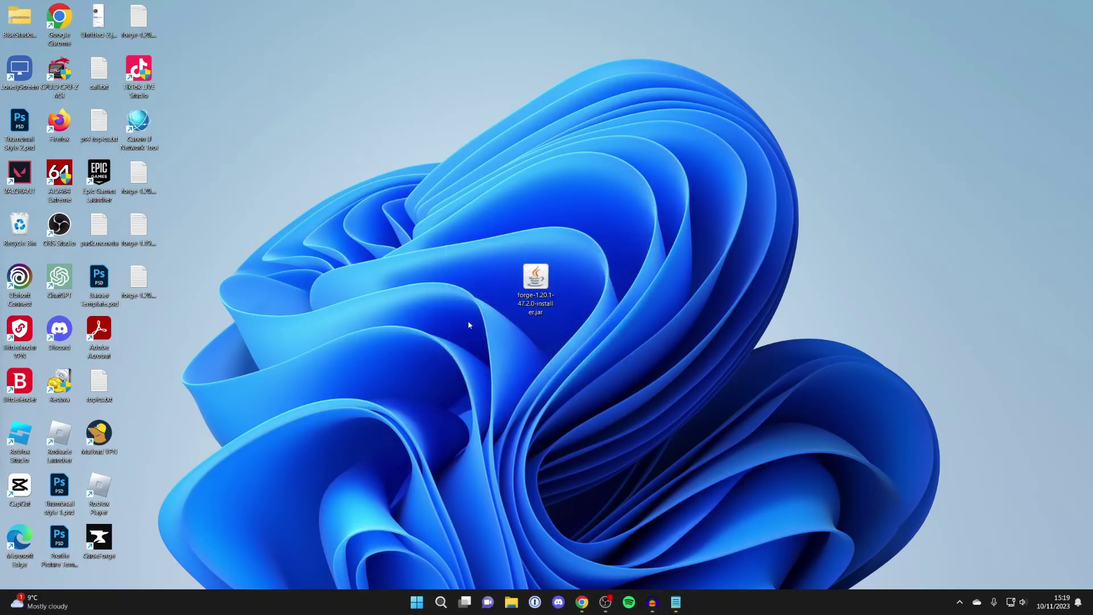
- Run the Forge installer and install the 1.20.1-forge-47.2.0 client into the default folder
right_click(528, 284)
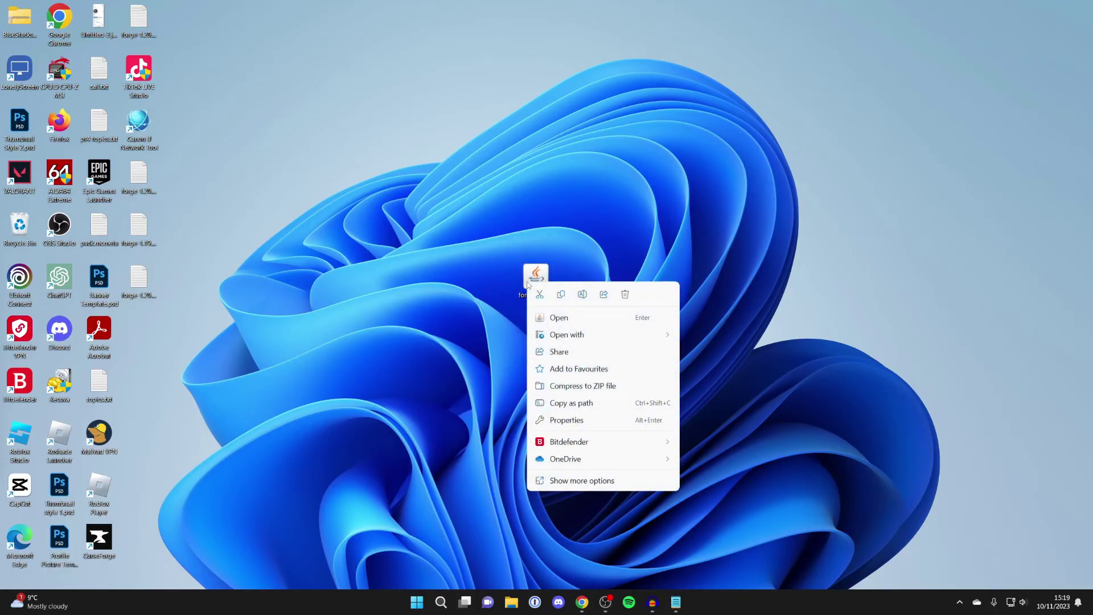
click(563, 403)
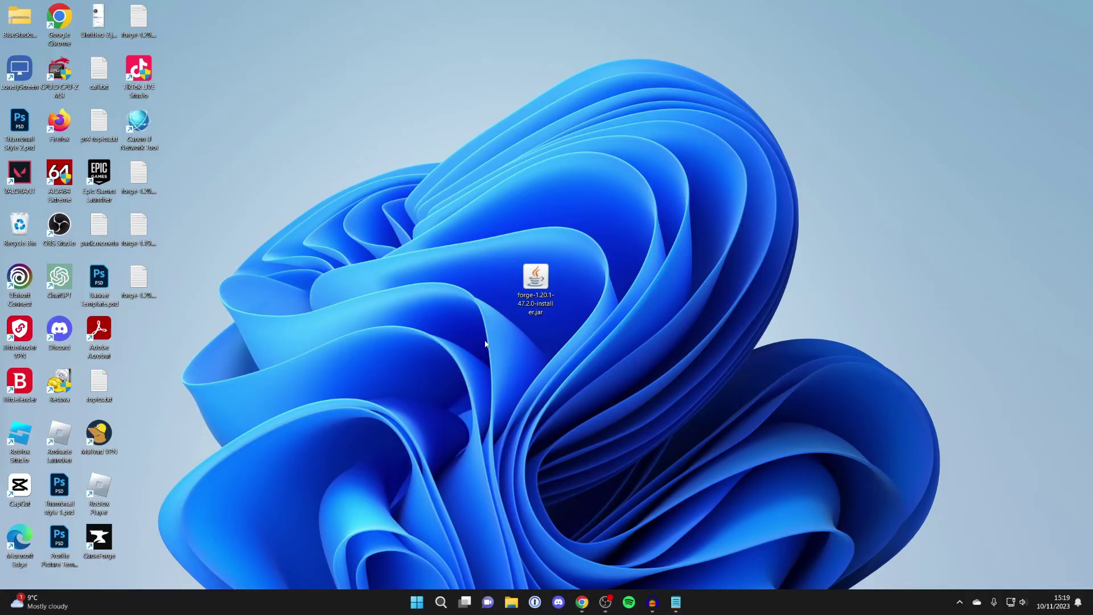
double_click(539, 283)
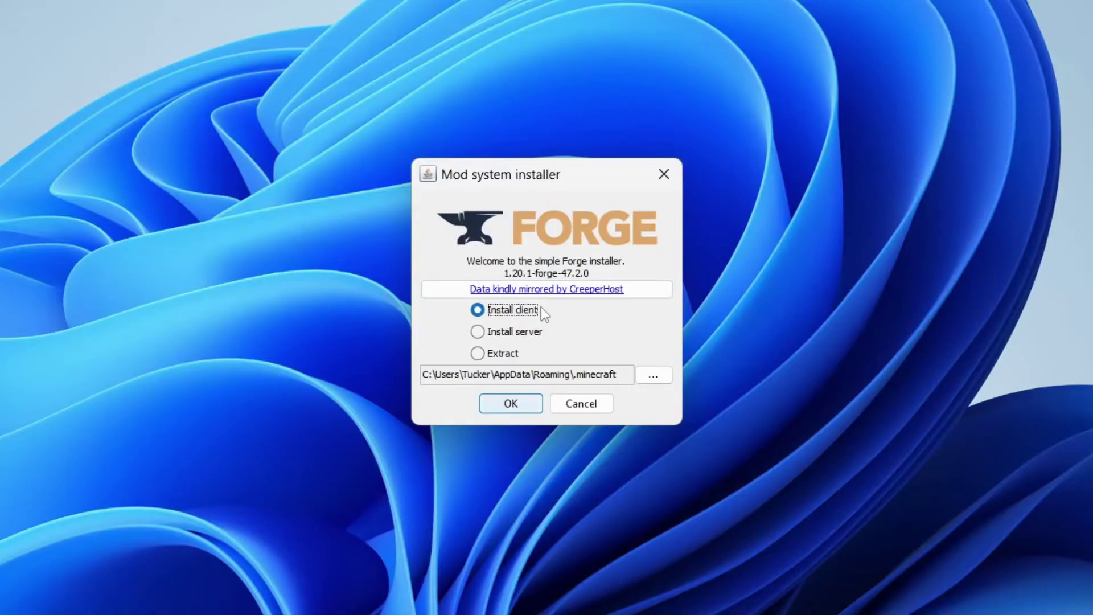
click(522, 407)
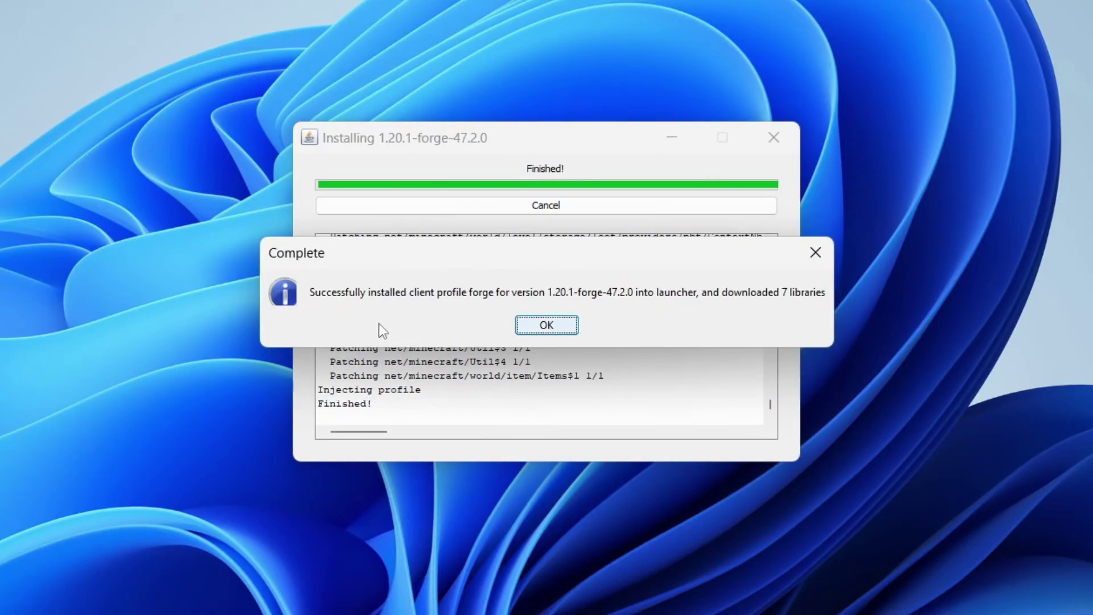
click(525, 325)
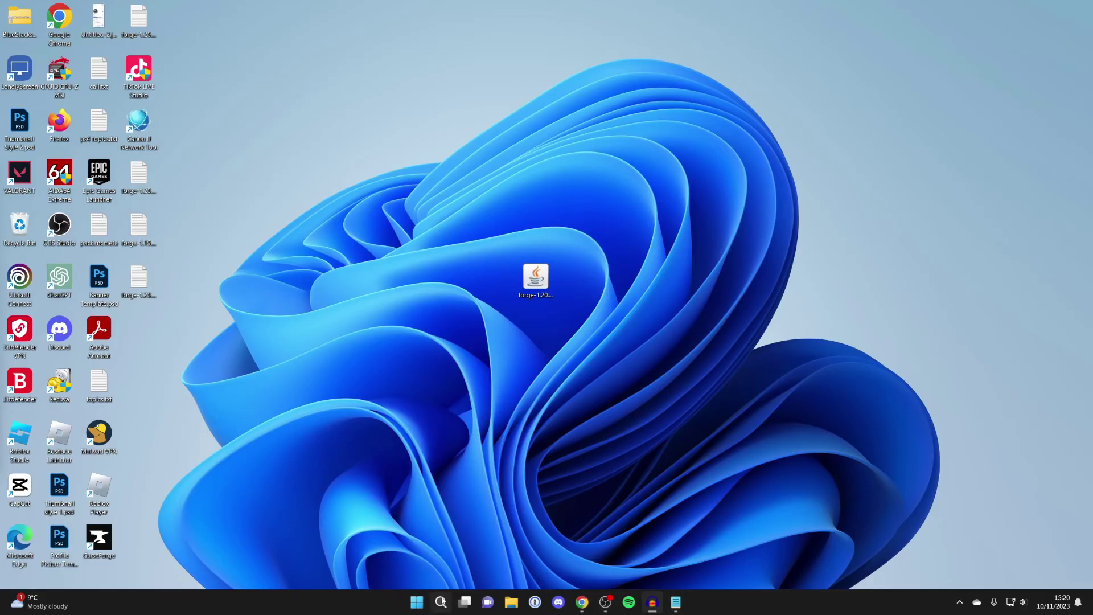
- Launch the Minecraft Launcher from Start search with 'minecraft'
click(441, 602)
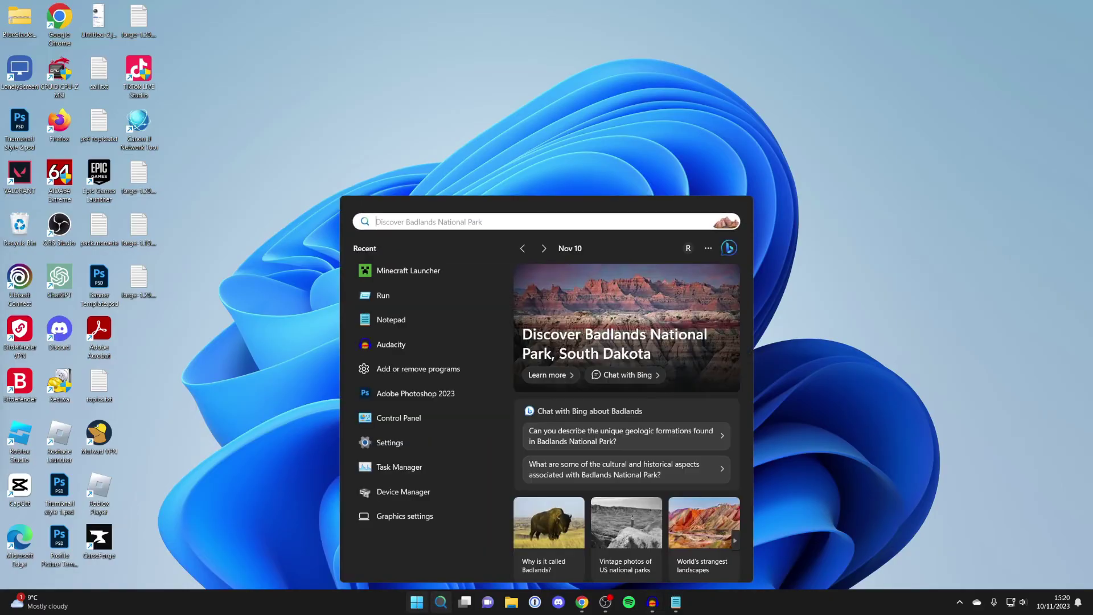
text(minecraft)
key(Return)
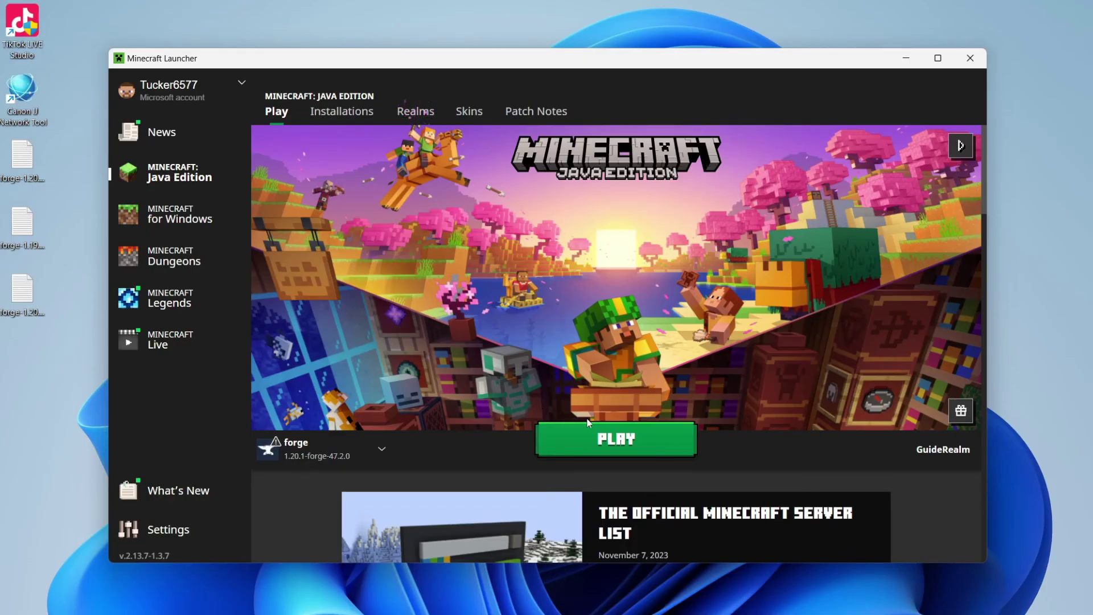
- Select the forge installation, play it, and accept the modified-installation risks without future warnings
mouse_move(351, 450)
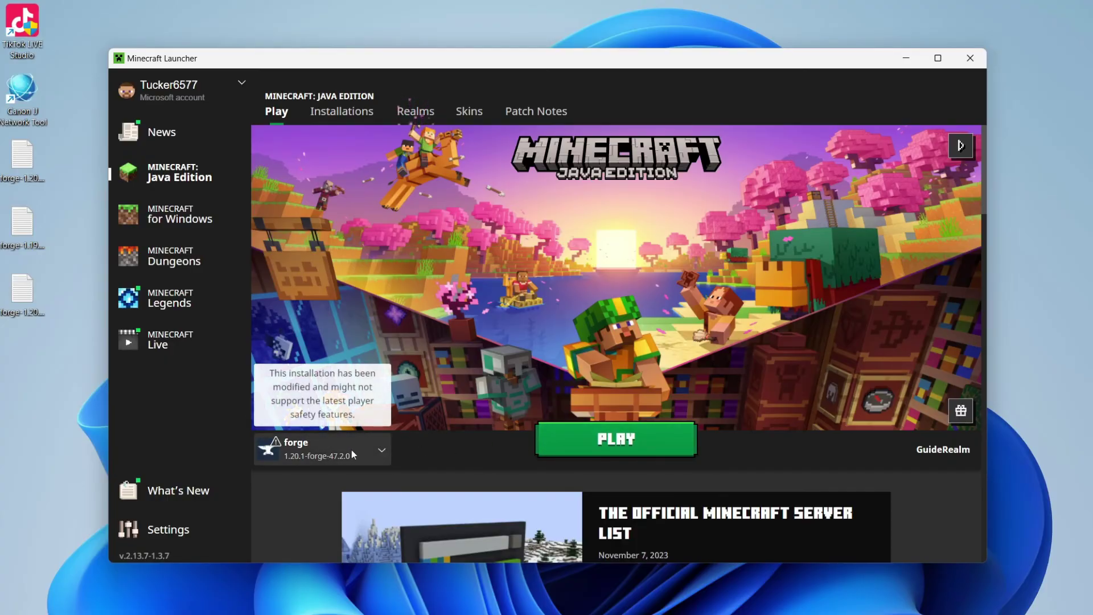
click(312, 456)
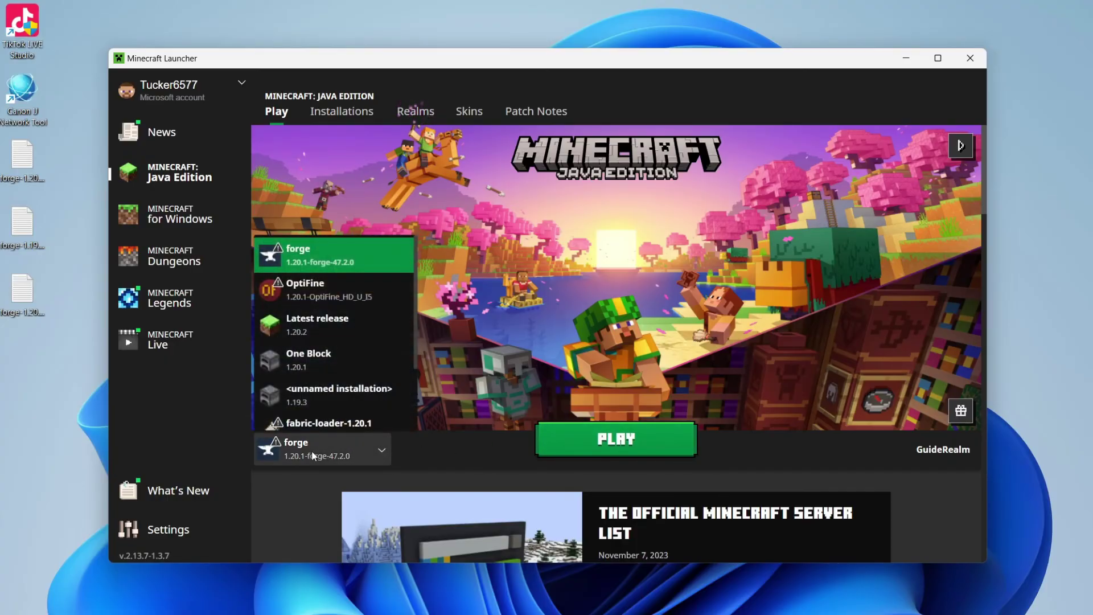
scroll(334, 271, down, 2)
scroll(339, 267, up, 2)
click(346, 267)
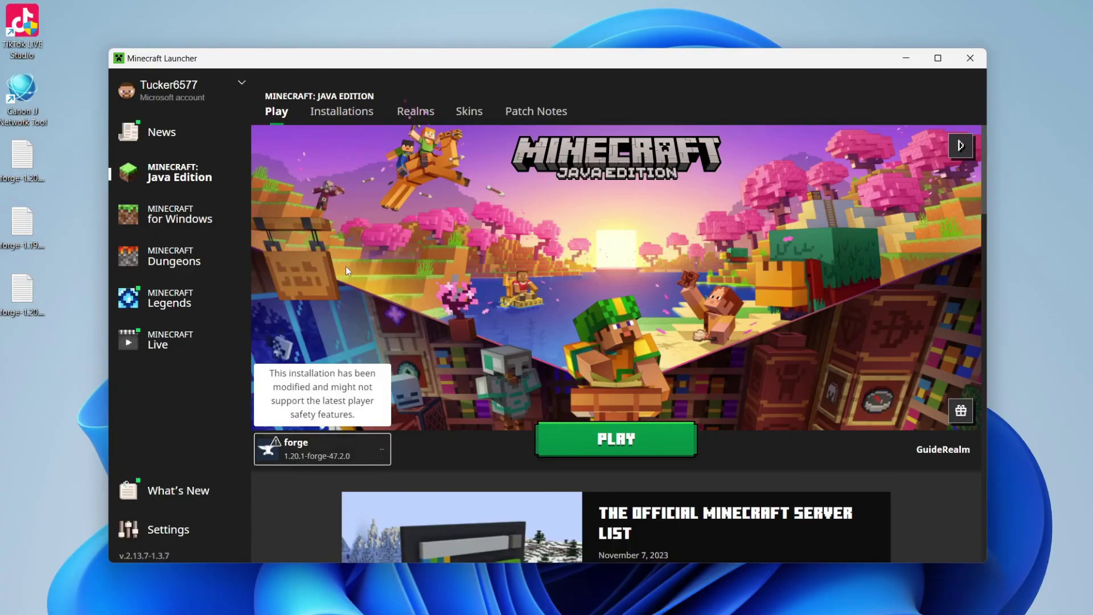
click(586, 442)
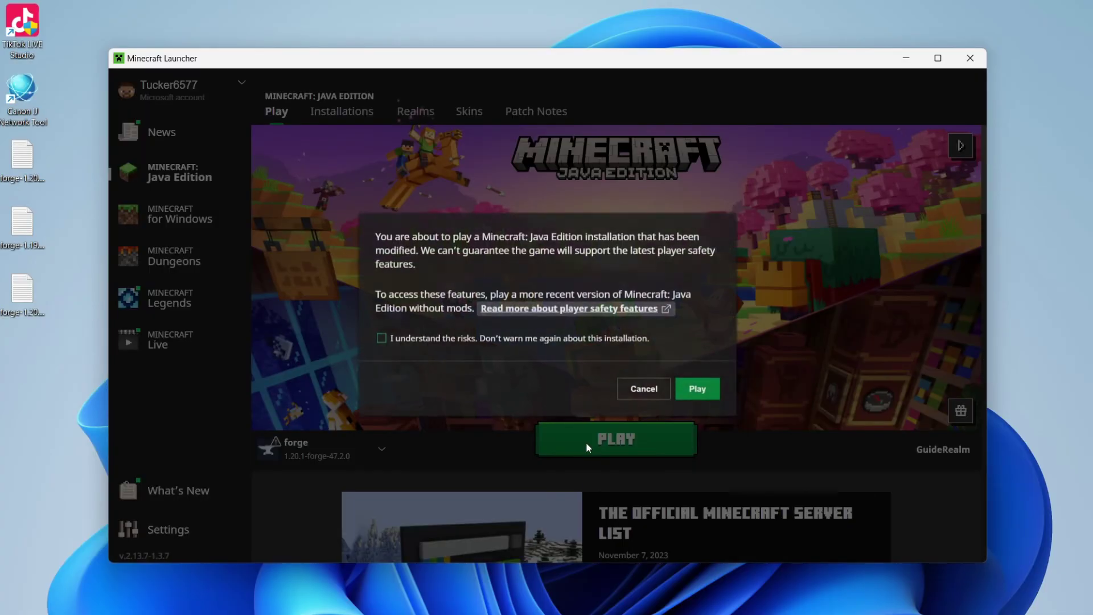
click(503, 340)
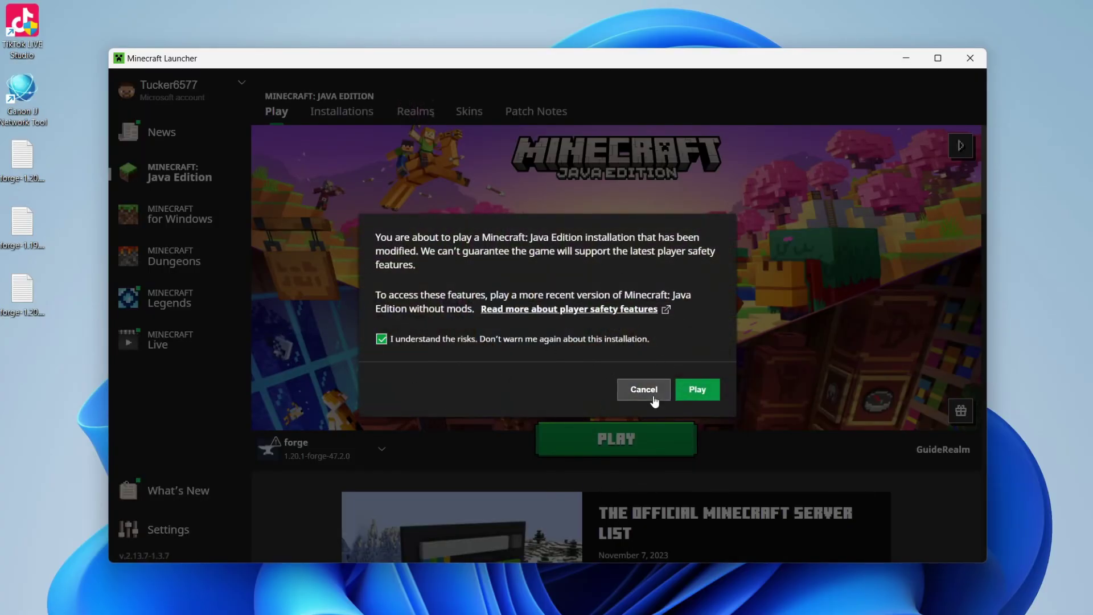
click(697, 390)
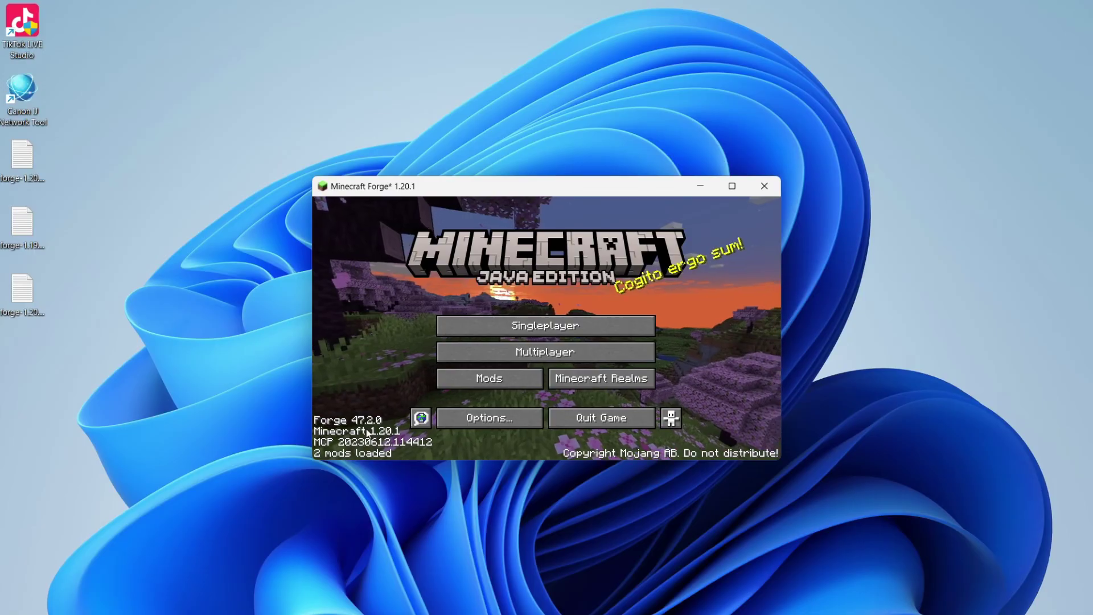
- Check the mods list shows Minecraft 1.20.1 and Forge 47.2.0, then return to the title screen
click(476, 387)
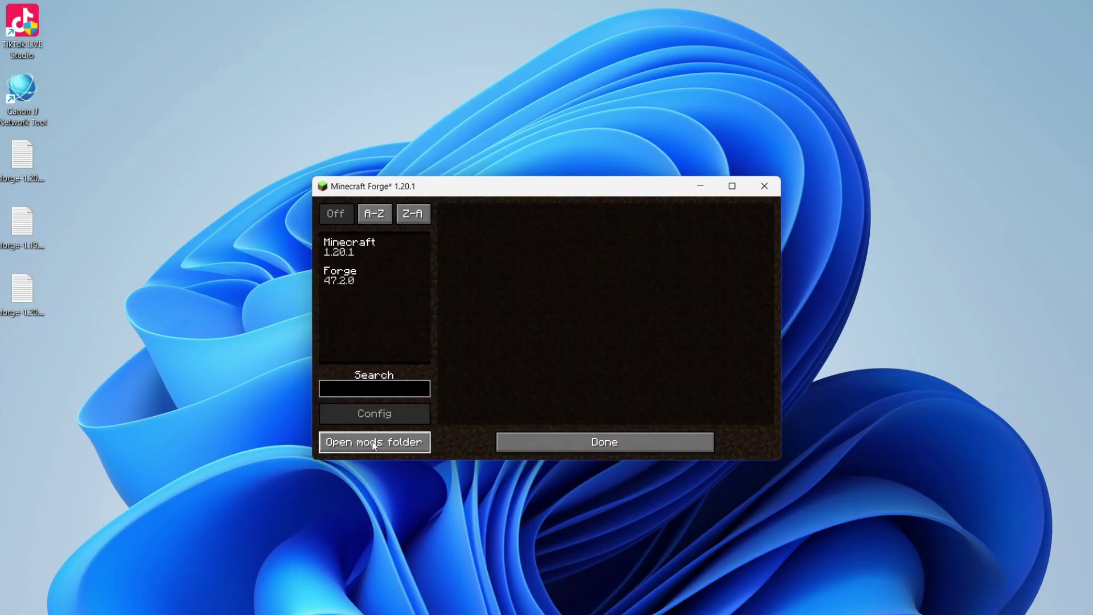
click(509, 438)
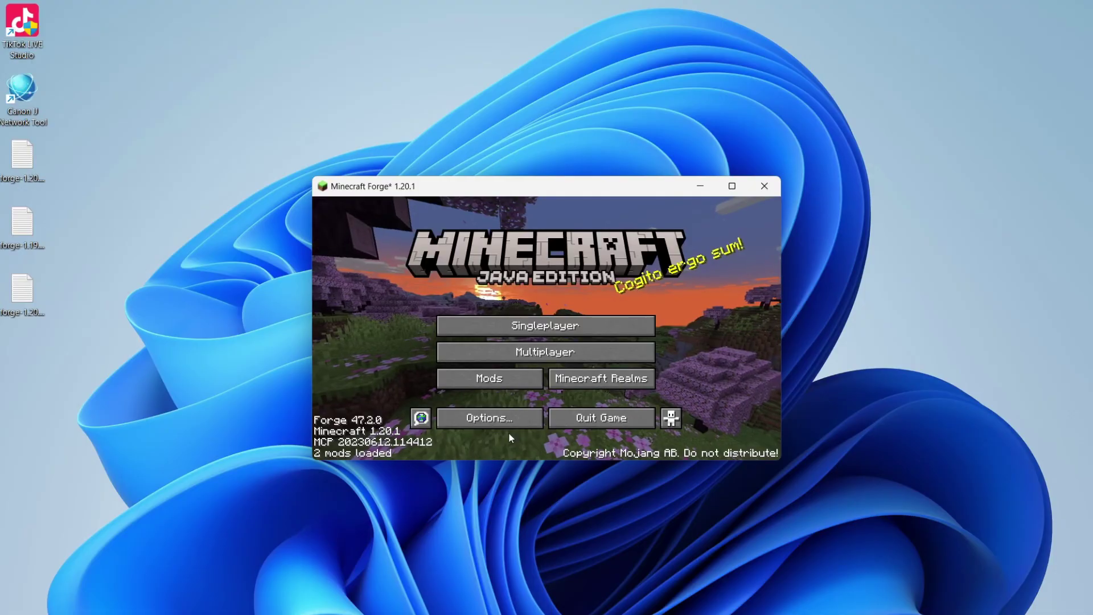